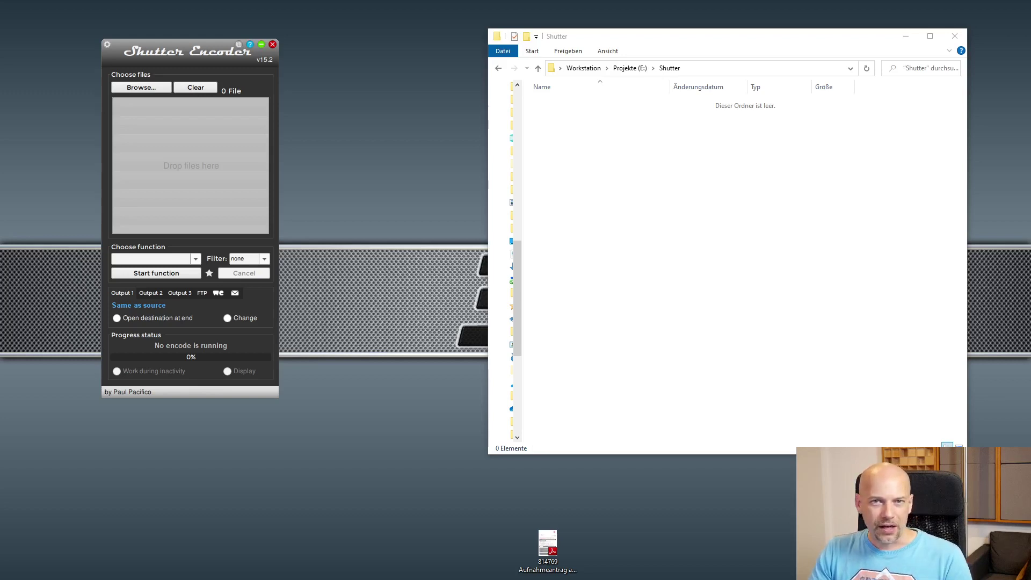
Step: Add Zu_den_Sternen_Trailer_(HD)_17_02_2021.mp4 to the file list, then browse the functions without choosing
{"action": "left_click_drag", "start_coordinate": [478, 113], "coordinate": [168, 112]}
{"action": "left_click", "coordinate": [144, 103]}
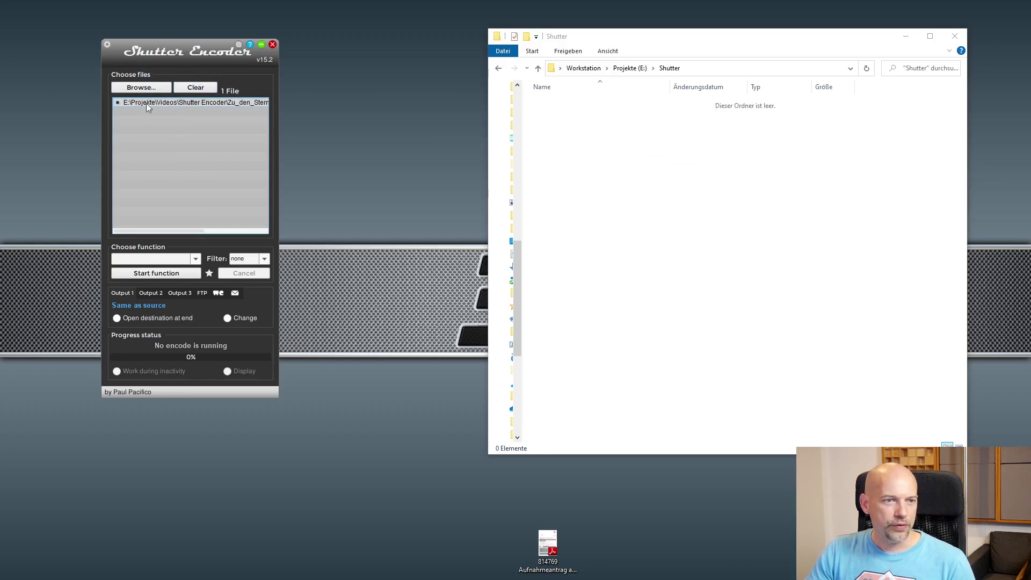
{"action": "left_click", "coordinate": [193, 261]}
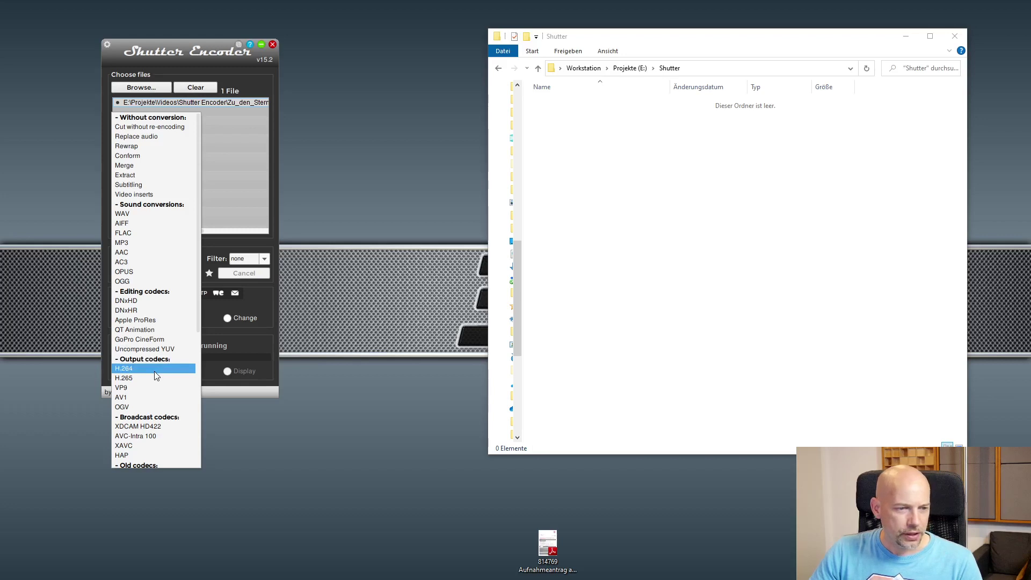
{"action": "scroll", "coordinate": [151, 388], "scroll_direction": "down", "scroll_amount": 2}
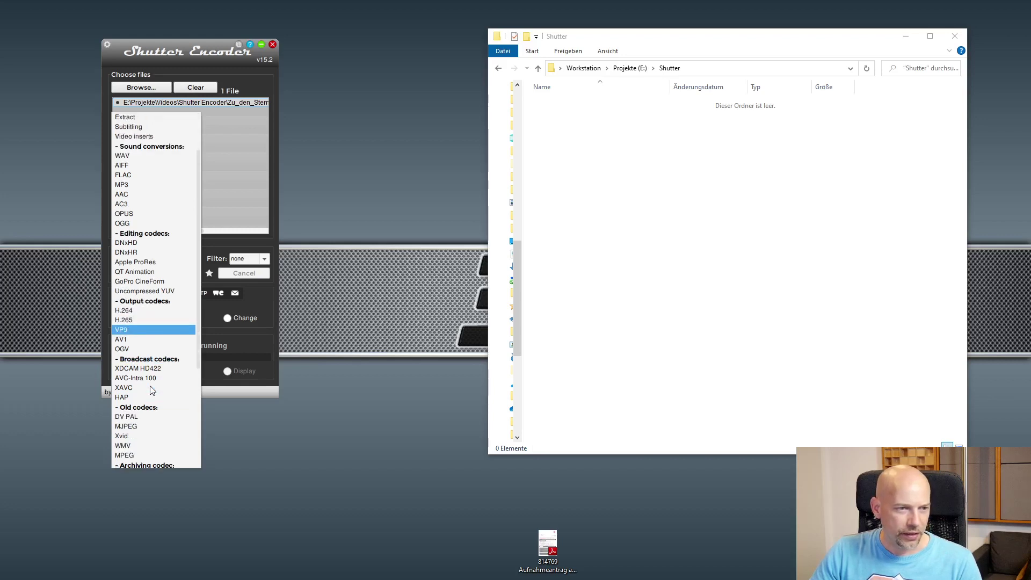
{"action": "scroll", "coordinate": [151, 390], "scroll_direction": "up", "scroll_amount": 2}
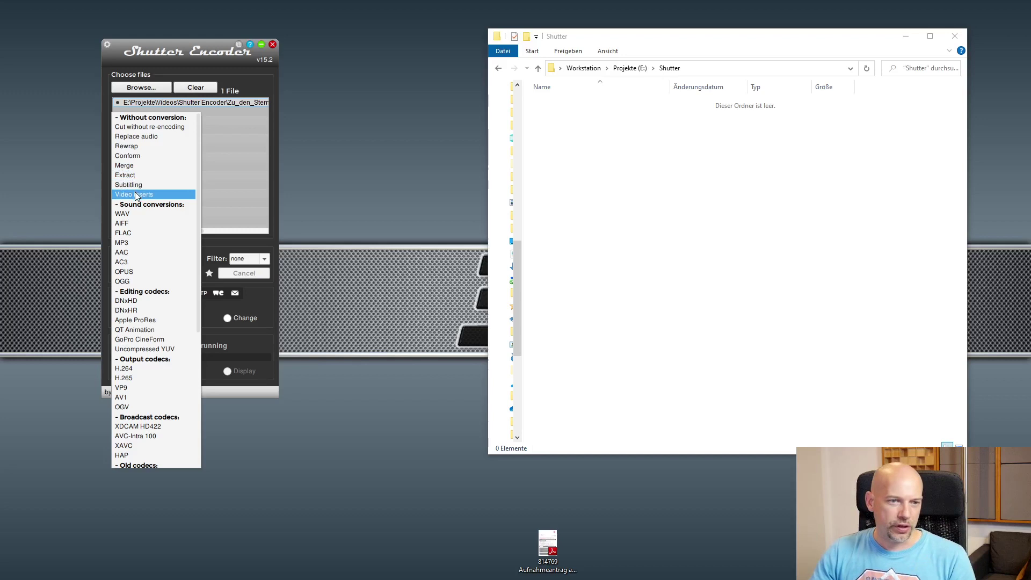
{"action": "left_click", "coordinate": [652, 284]}
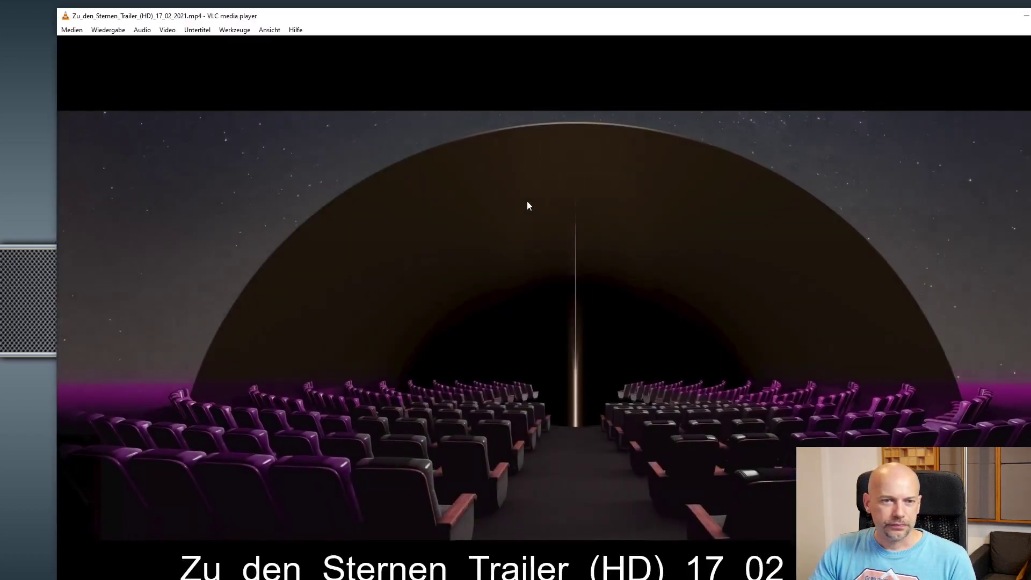
{"action": "double_click", "coordinate": [527, 201]}
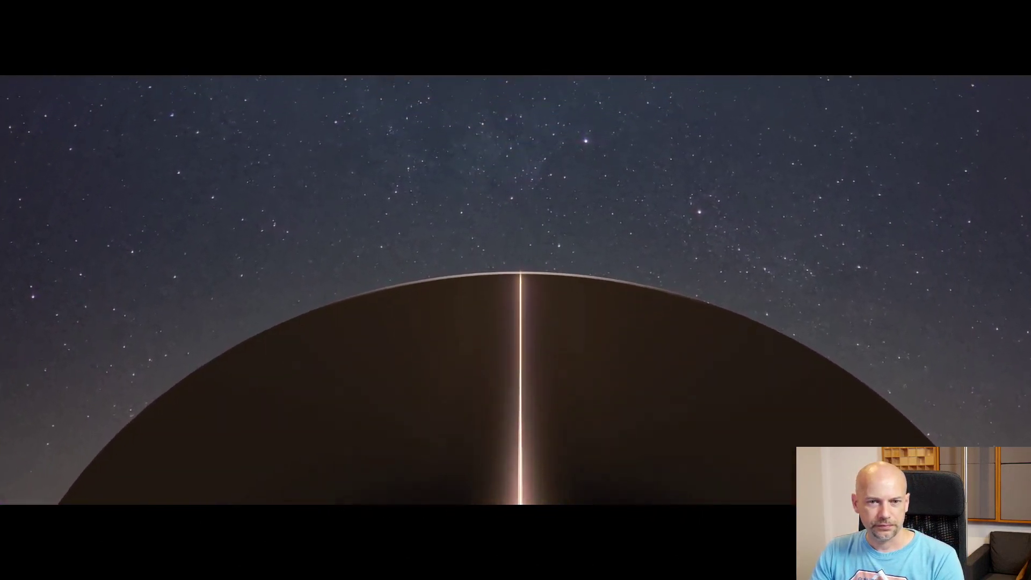
{"action": "key", "text": "space"}
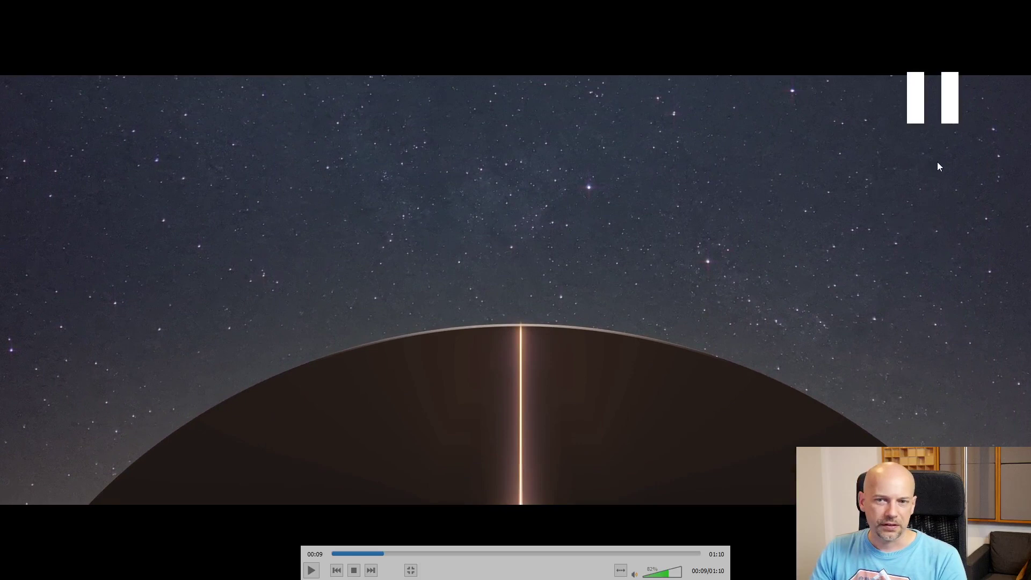
{"action": "key", "text": "Escape"}
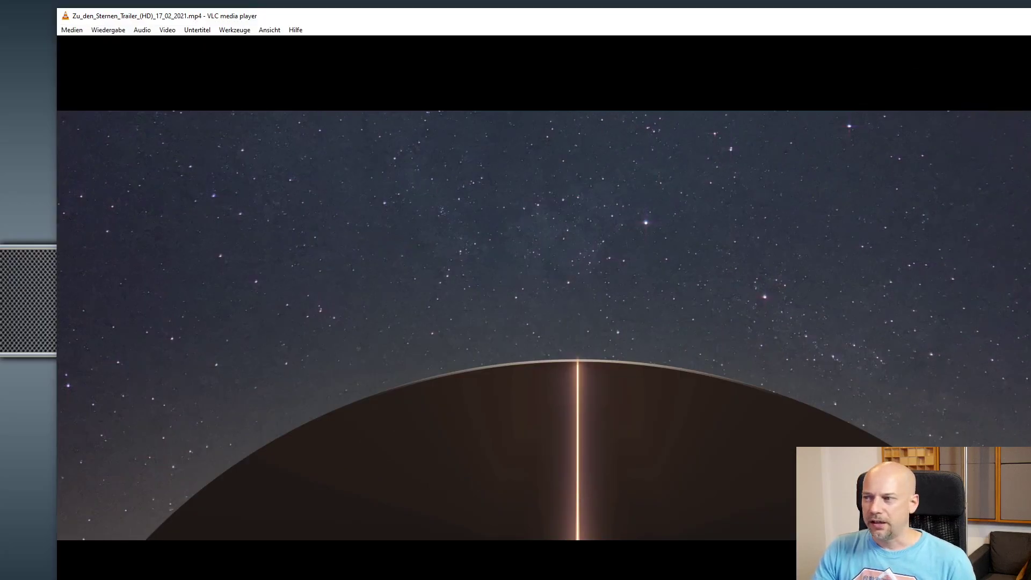
{"action": "key", "text": "ctrl+q"}
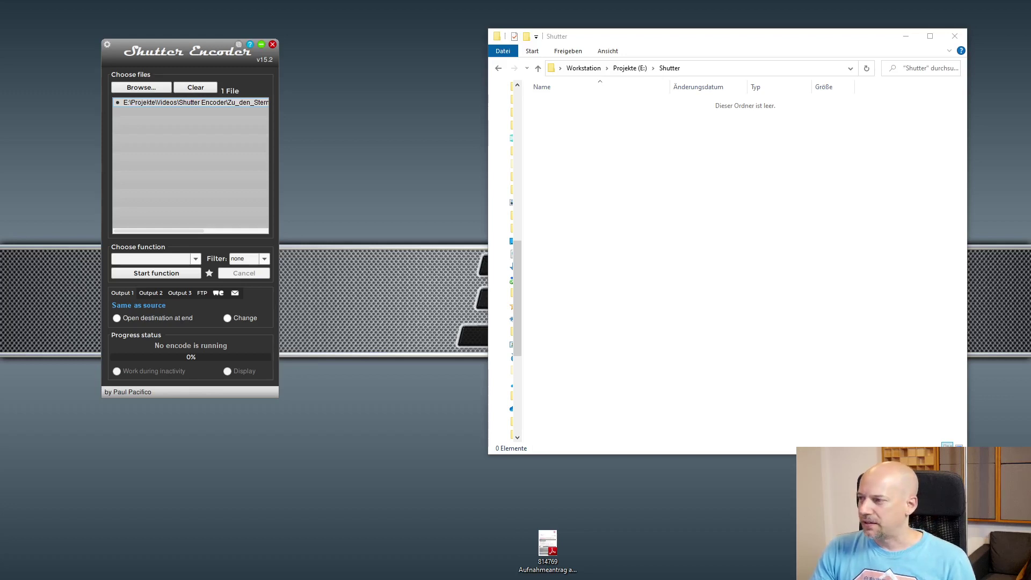
Step: Add the second media file to the list and choose the Replace audio function
{"action": "left_click_drag", "start_coordinate": [1020, 154], "coordinate": [161, 161]}
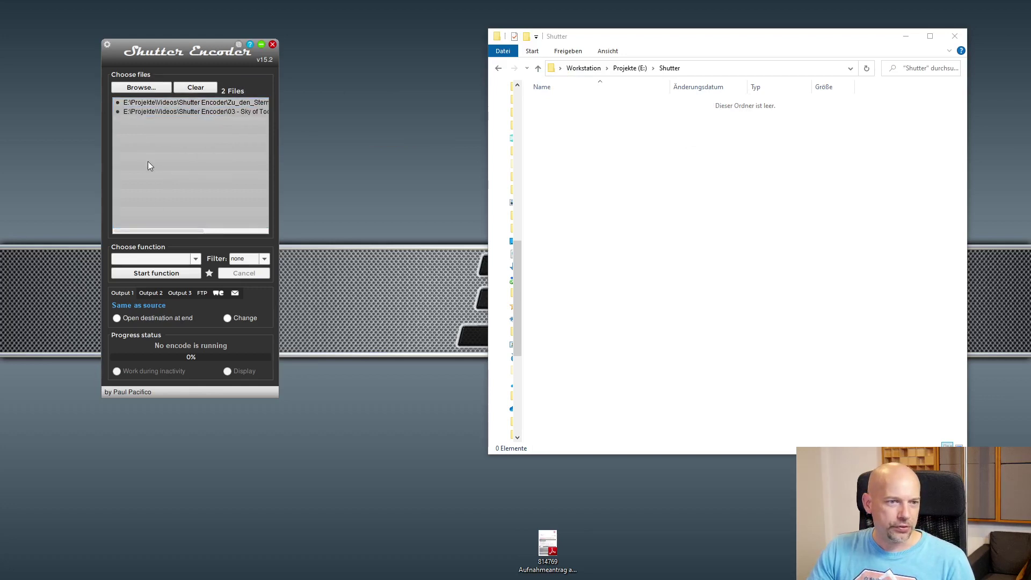
{"action": "left_click", "coordinate": [195, 259]}
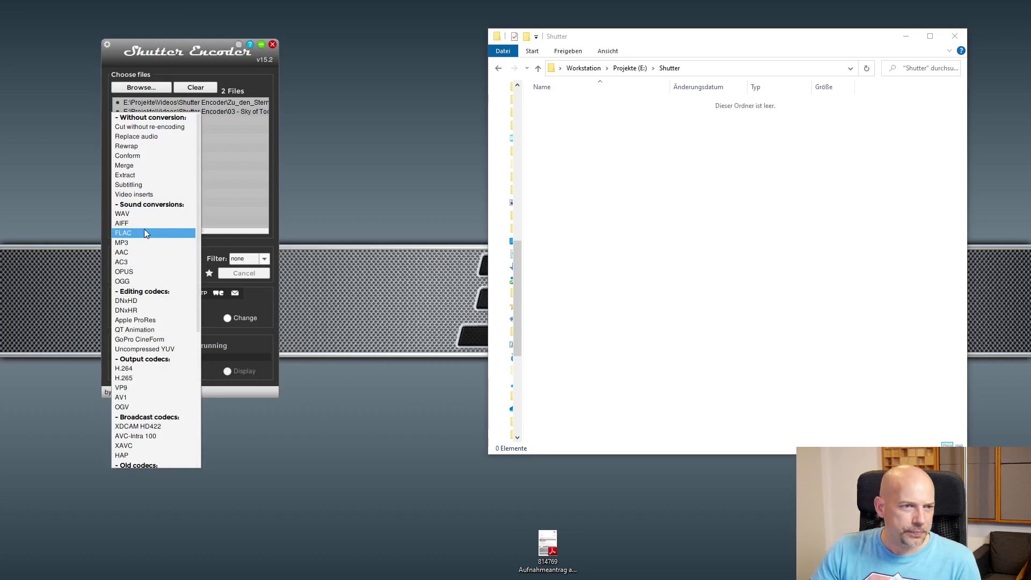
{"action": "left_click", "coordinate": [149, 138]}
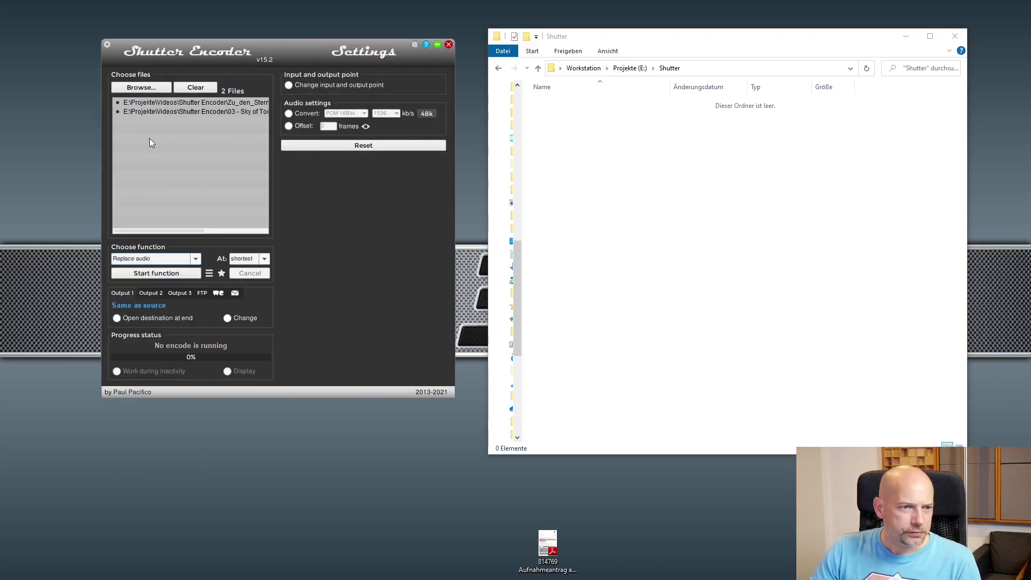
Step: Convert the replacement audio to AAC at 128 kb/s
{"action": "left_click", "coordinate": [288, 113]}
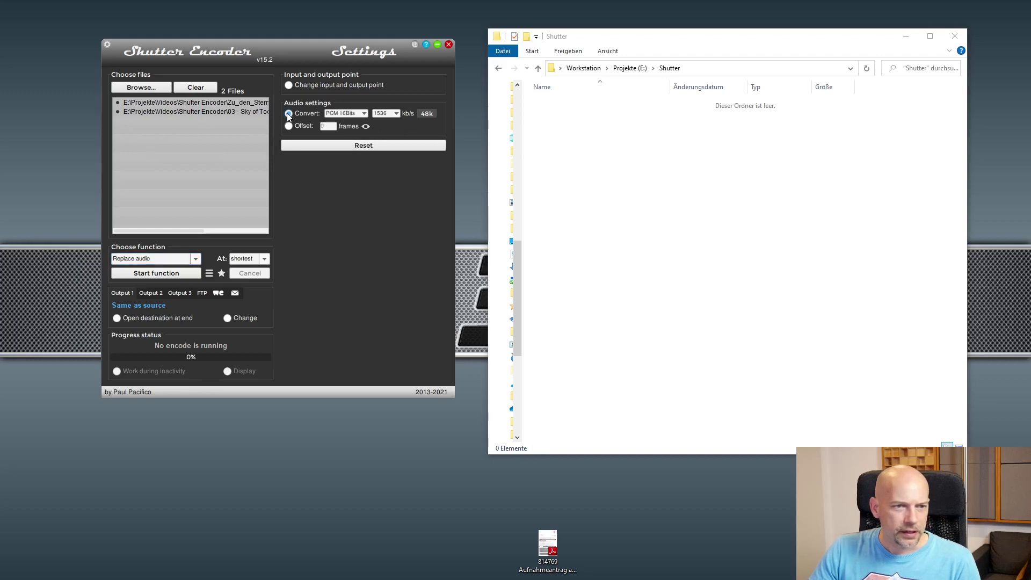
{"action": "left_click", "coordinate": [363, 113]}
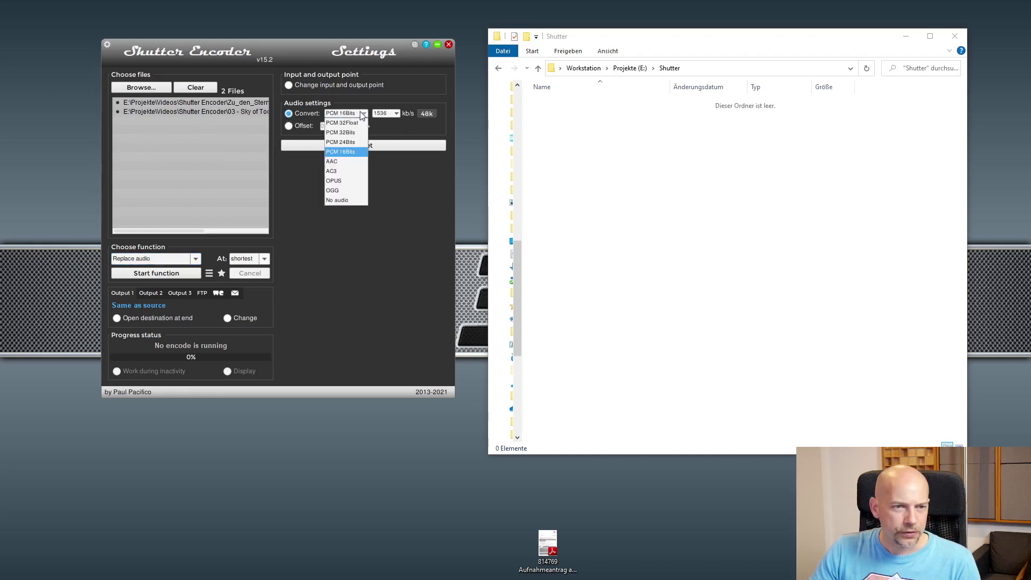
{"action": "left_click", "coordinate": [347, 161]}
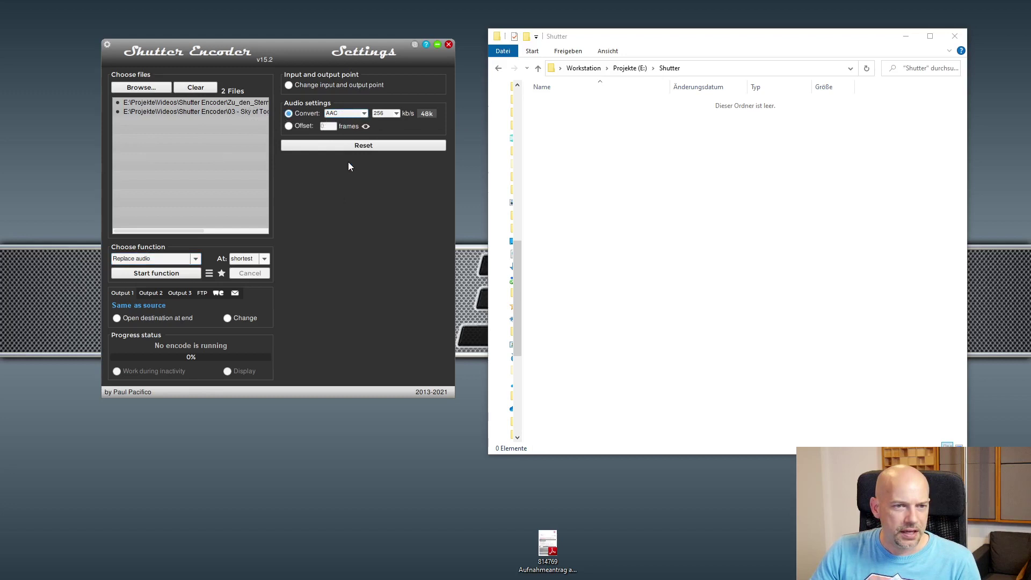
{"action": "left_click", "coordinate": [395, 113]}
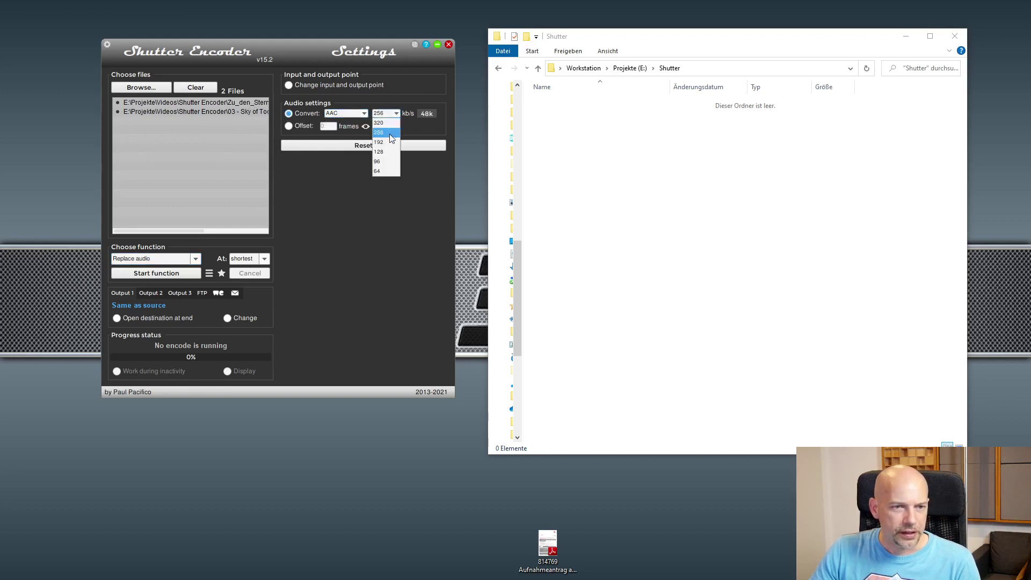
{"action": "left_click", "coordinate": [385, 152]}
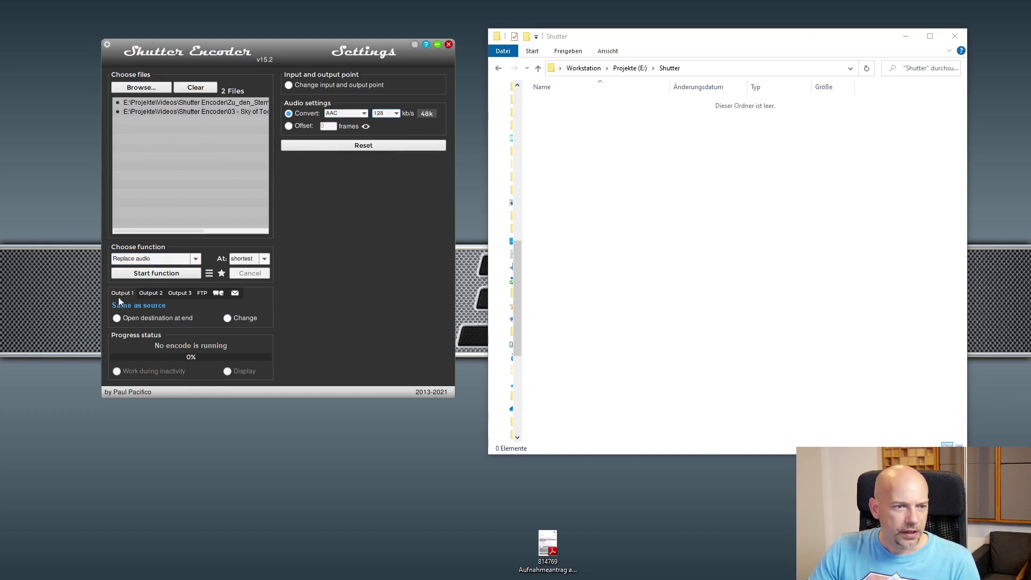
Step: Set Output 1 to the E:\Shutter folder and start the Replace audio job
{"action": "left_click", "coordinate": [228, 318]}
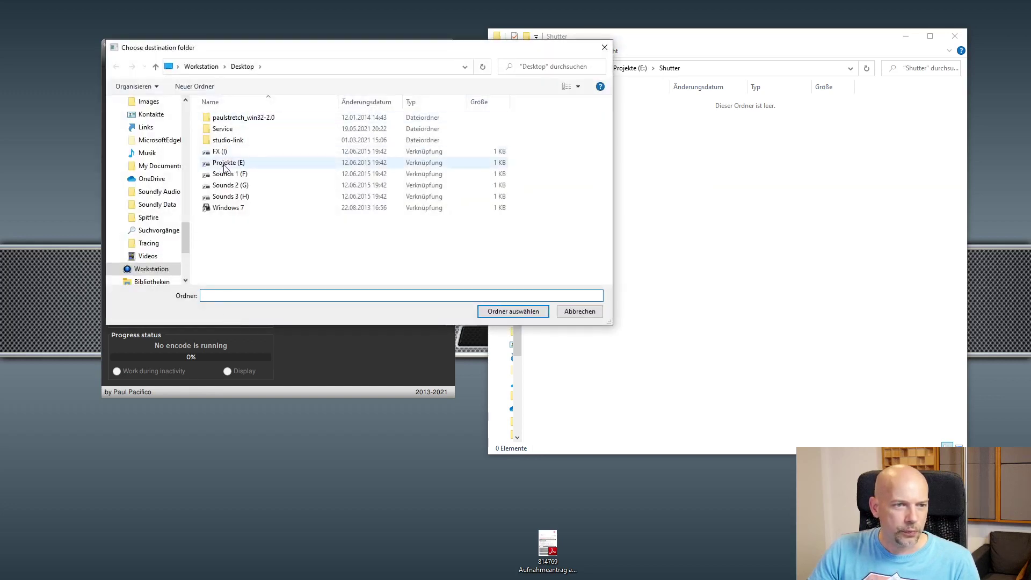
{"action": "double_click", "coordinate": [228, 163]}
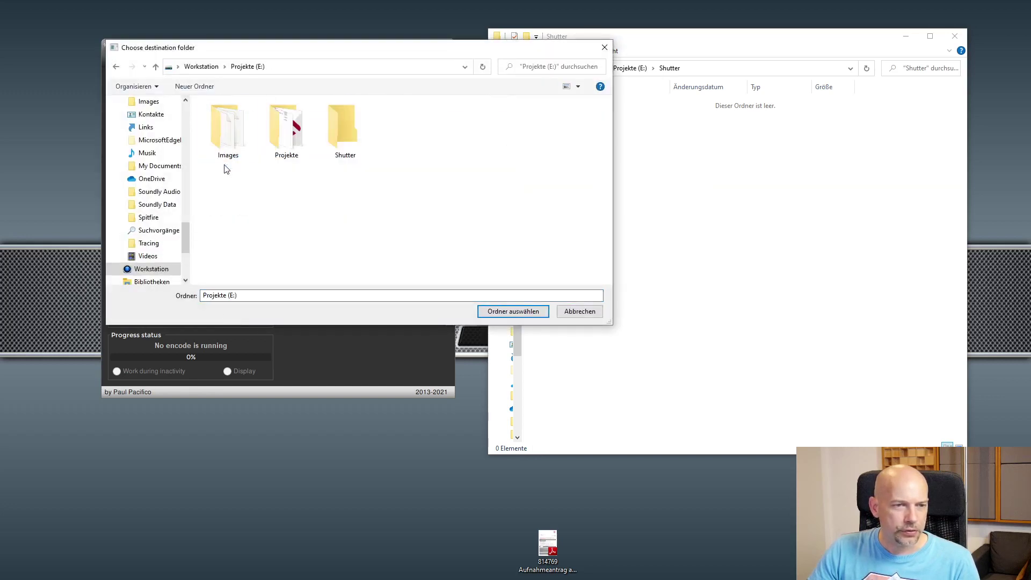
{"action": "left_click", "coordinate": [350, 131]}
{"action": "double_click", "coordinate": [350, 129]}
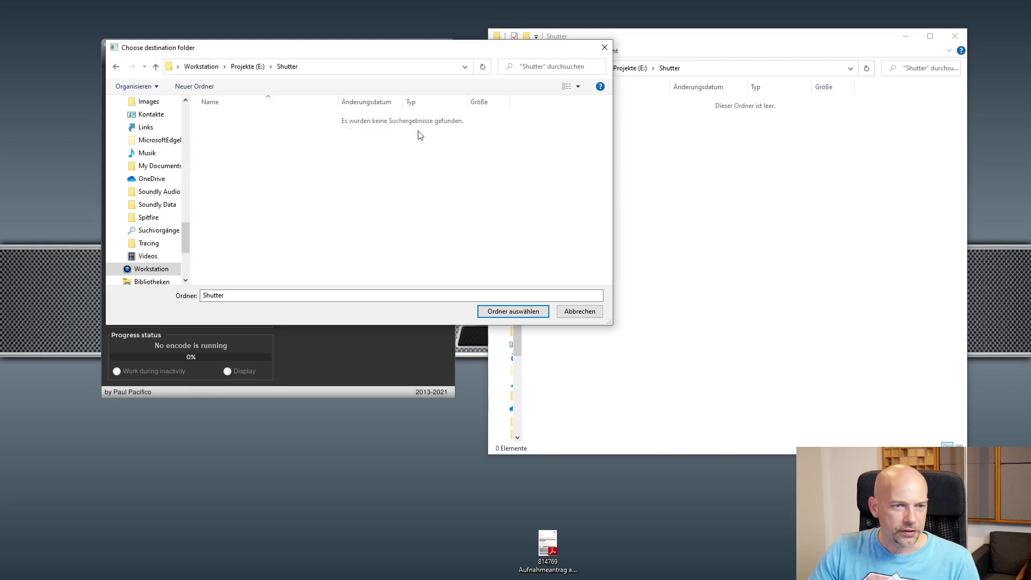
{"action": "left_click", "coordinate": [513, 311]}
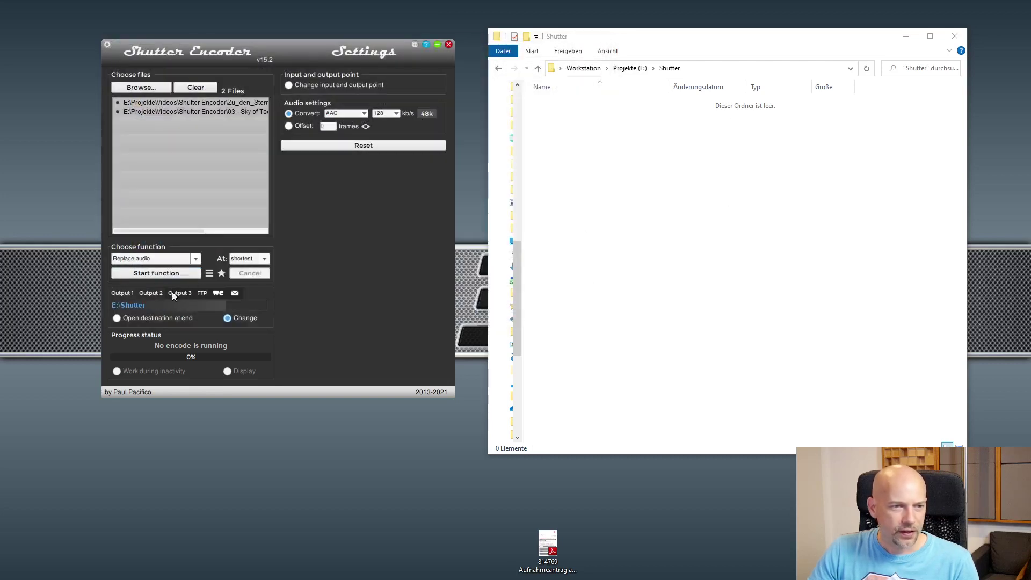
{"action": "left_click", "coordinate": [148, 274]}
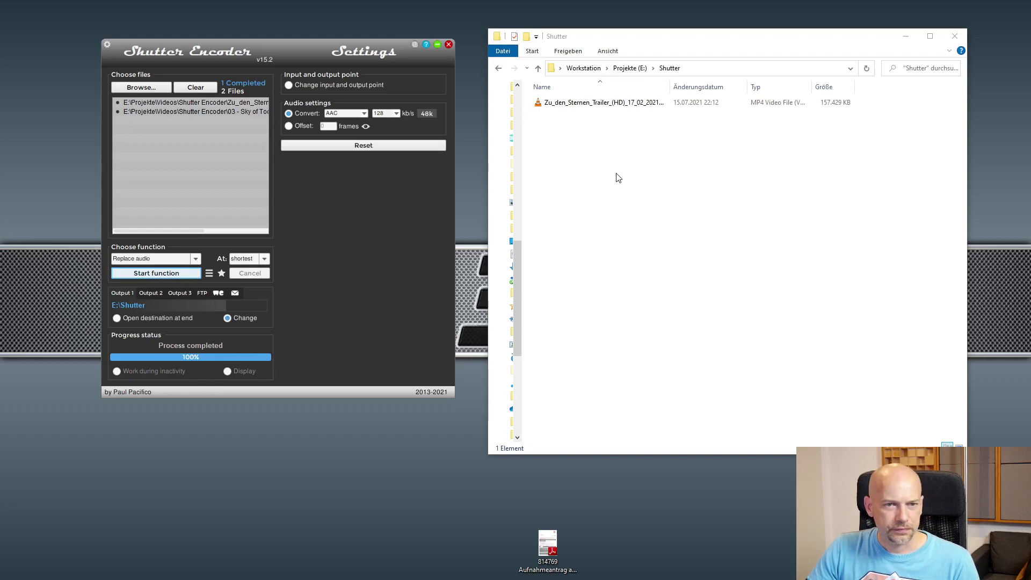
{"action": "left_click", "coordinate": [603, 107]}
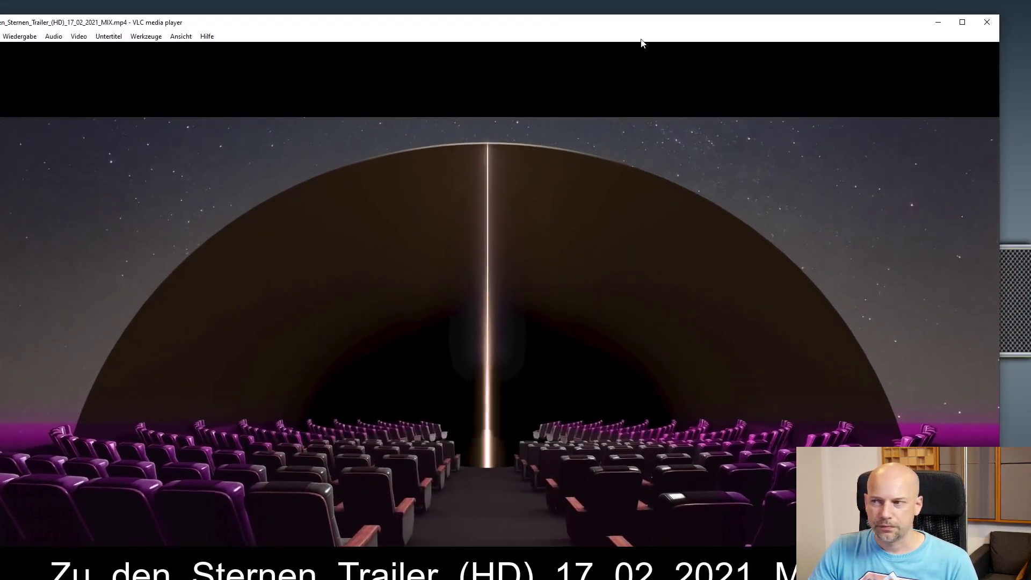
{"action": "left_click", "coordinate": [986, 23]}
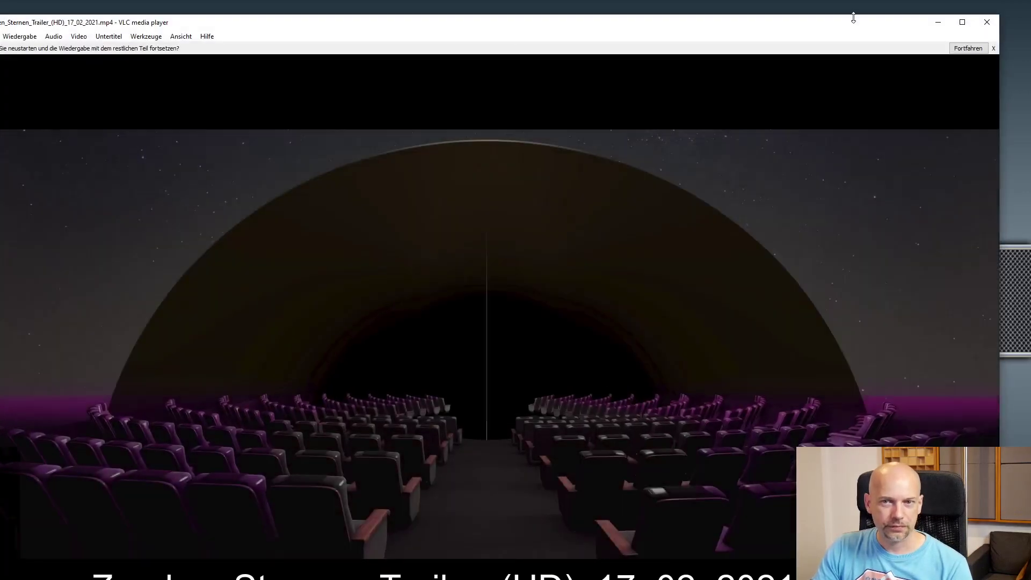
{"action": "double_click", "coordinate": [854, 18]}
{"action": "double_click", "coordinate": [851, 88]}
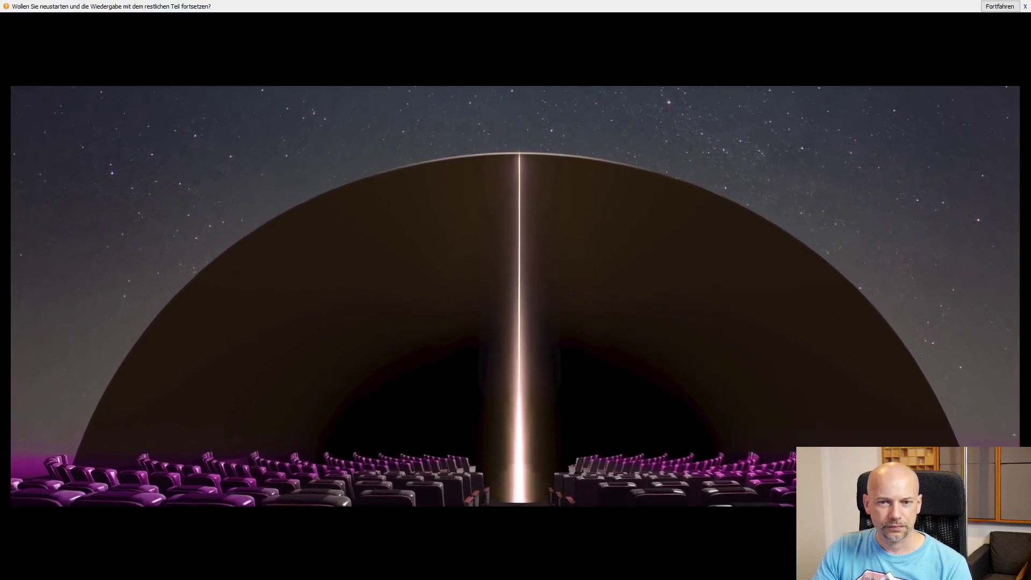
{"action": "double_click", "coordinate": [949, 38]}
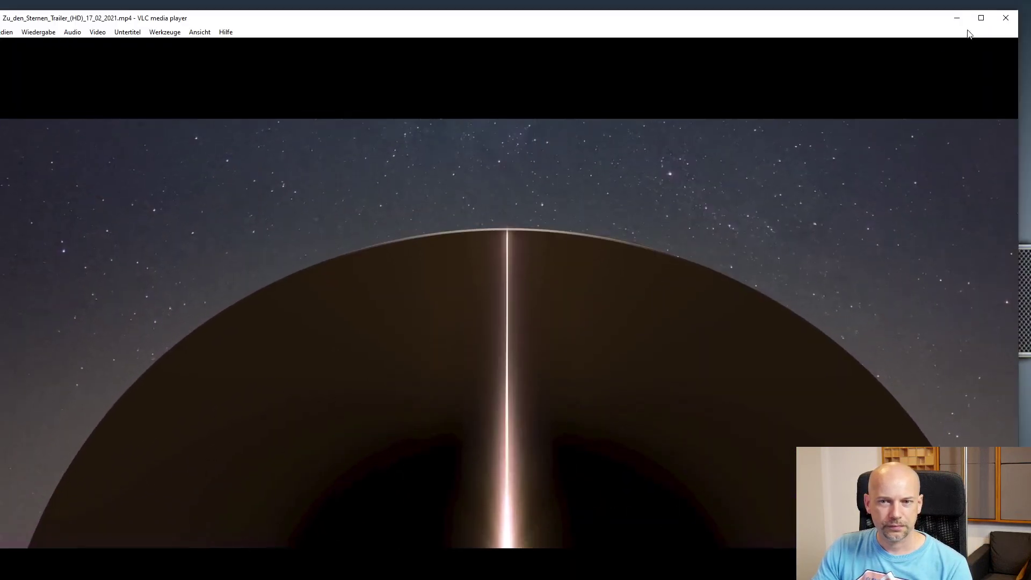
{"action": "left_click", "coordinate": [1007, 18]}
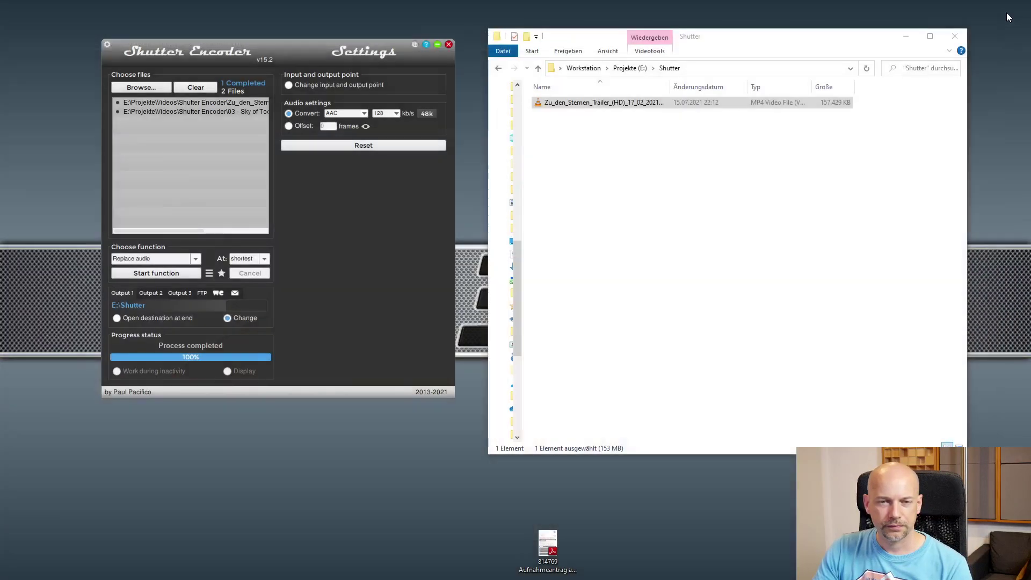
{"action": "double_click", "coordinate": [640, 105]}
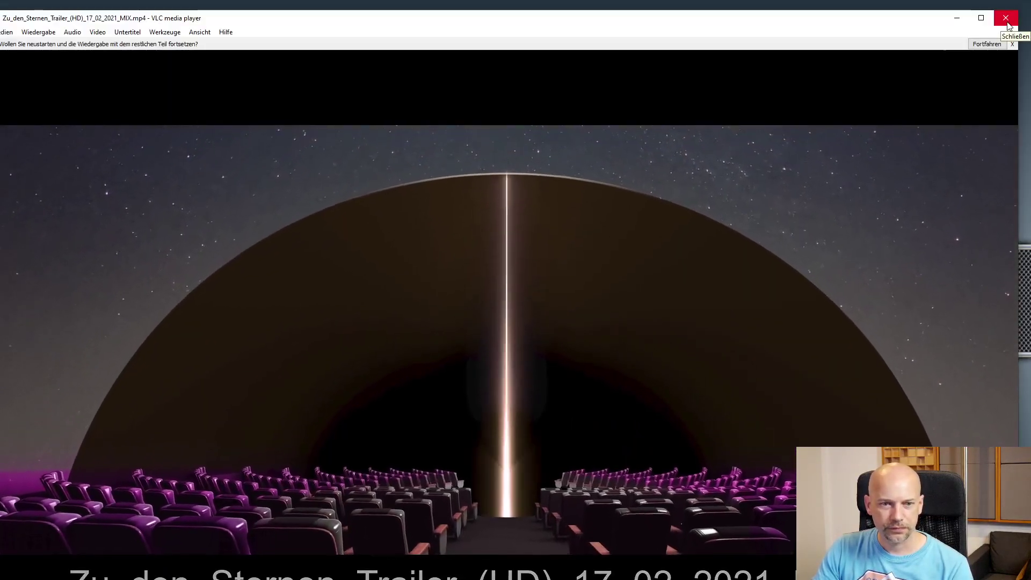
{"action": "left_click", "coordinate": [1006, 20]}
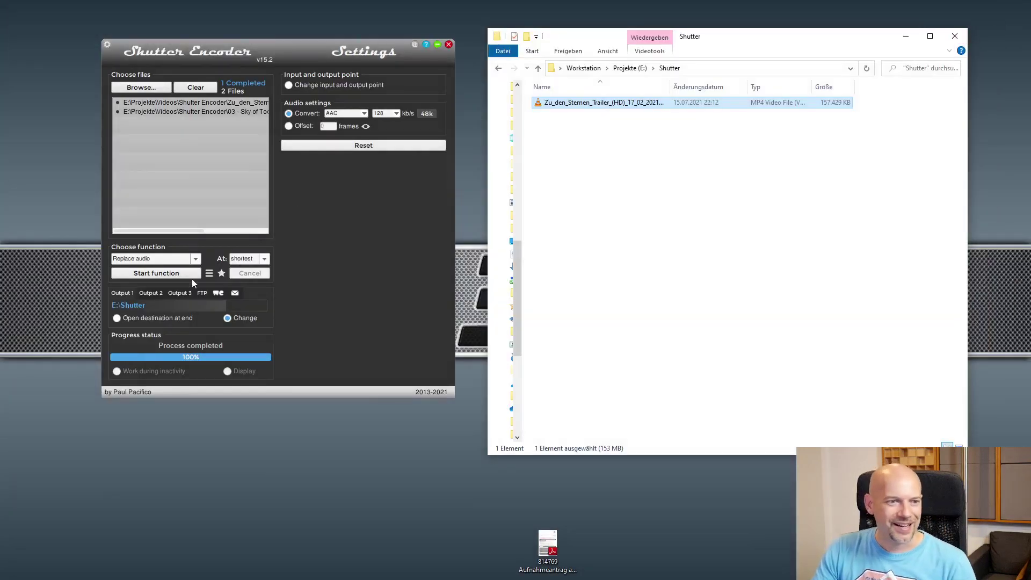
Step: Scroll down through the Choose function list of conversions and codecs
{"action": "left_click", "coordinate": [196, 261]}
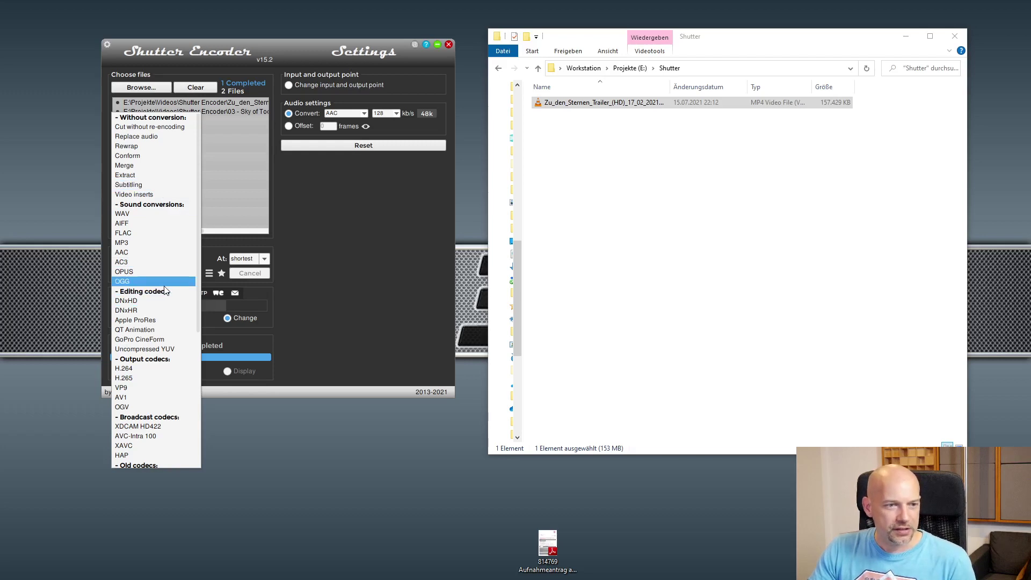
{"action": "scroll", "coordinate": [169, 370], "scroll_direction": "down", "scroll_amount": 6}
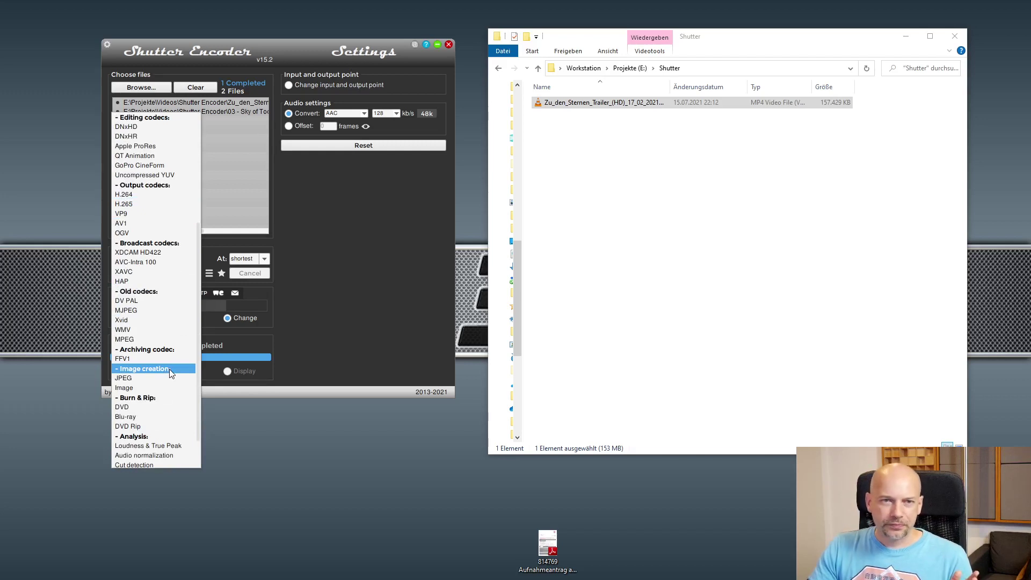
{"action": "scroll", "coordinate": [166, 390], "scroll_direction": "down", "scroll_amount": 2}
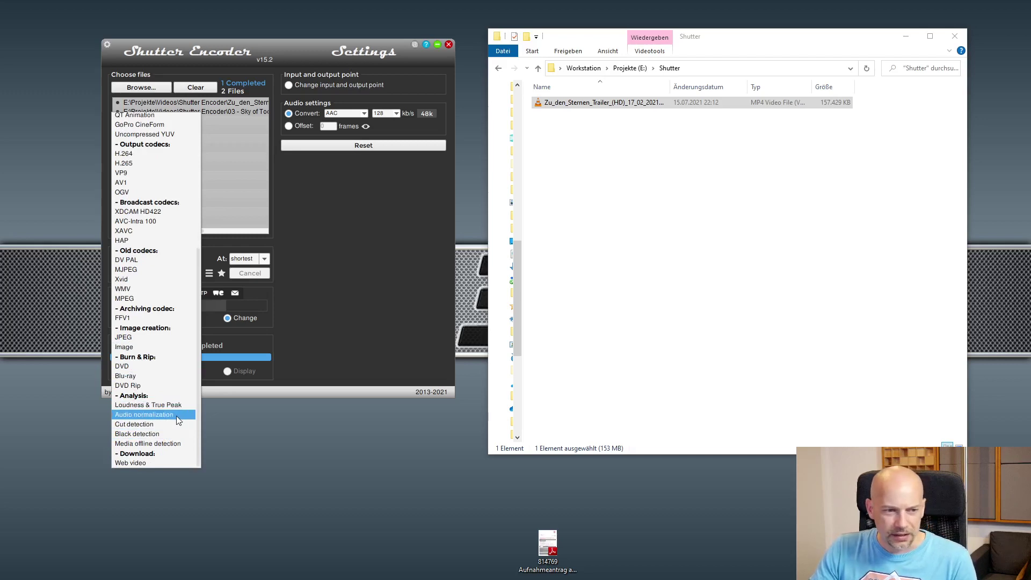
Step: Dismiss the Choose function dropdown so Replace audio stays selected
{"action": "left_click", "coordinate": [356, 333]}
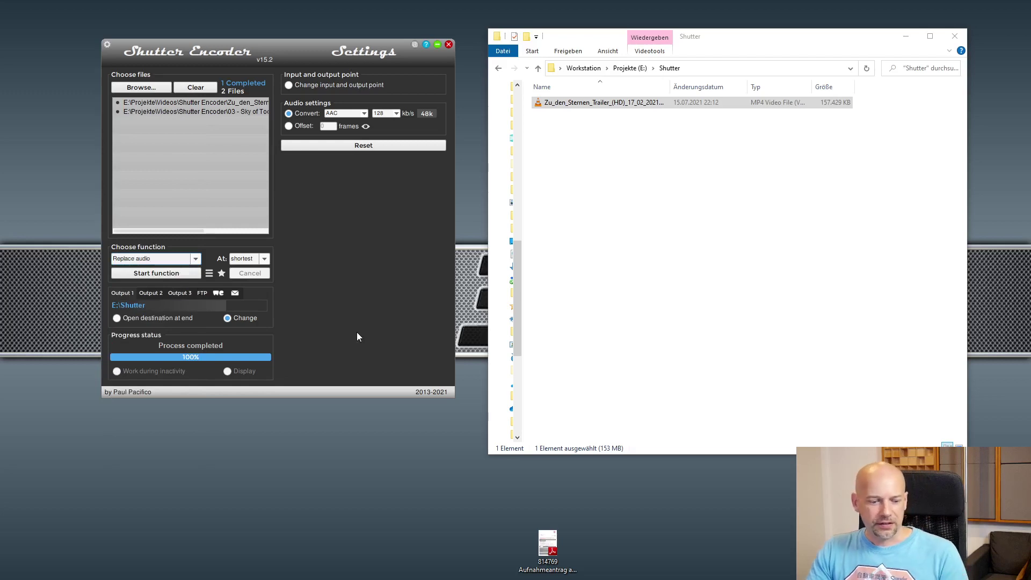